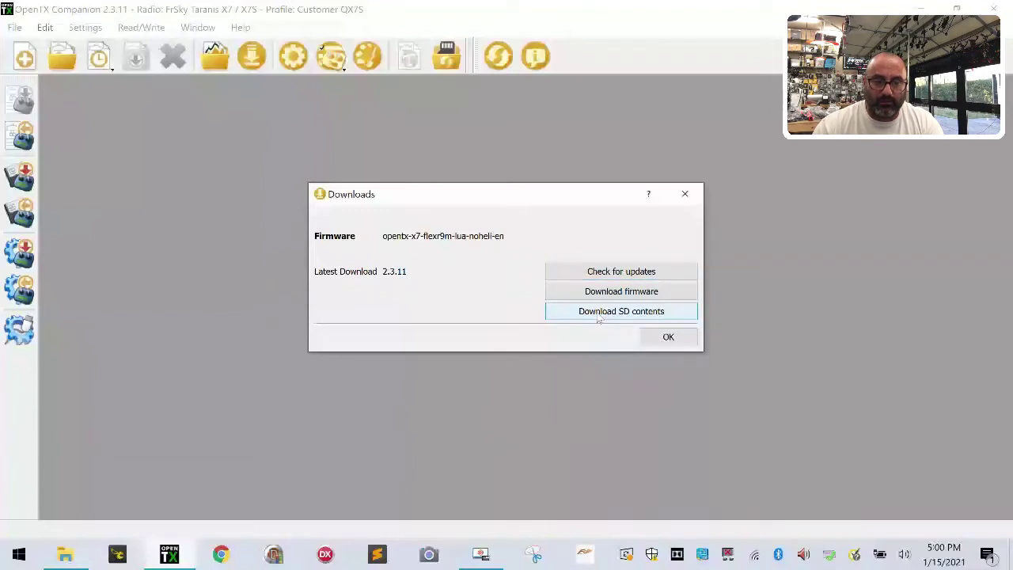
Step: Download sdcard-128x64-2.3V0035.zip from the OpenTX 2.3 X7 SD card contents index
click(599, 313)
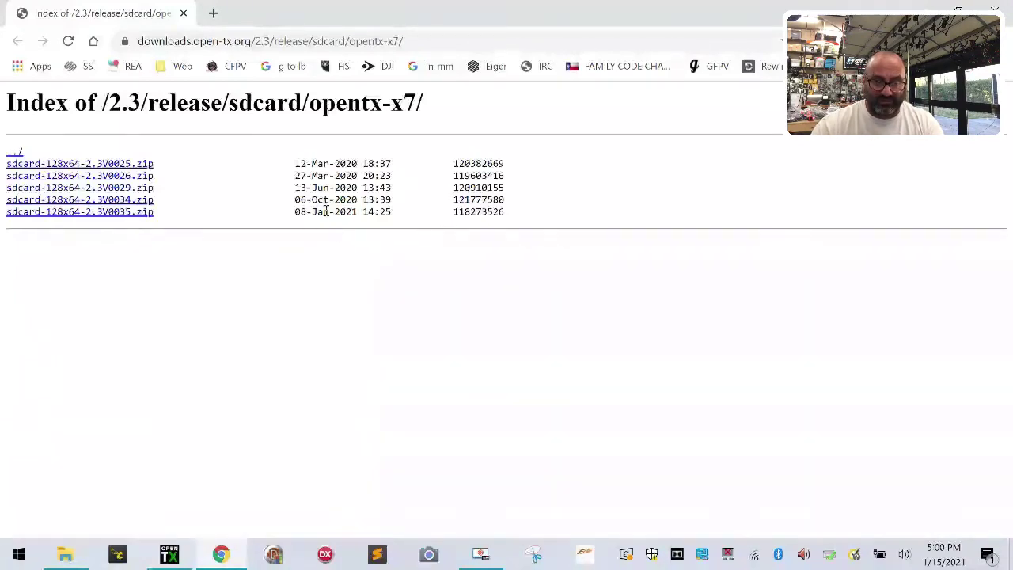
click(115, 213)
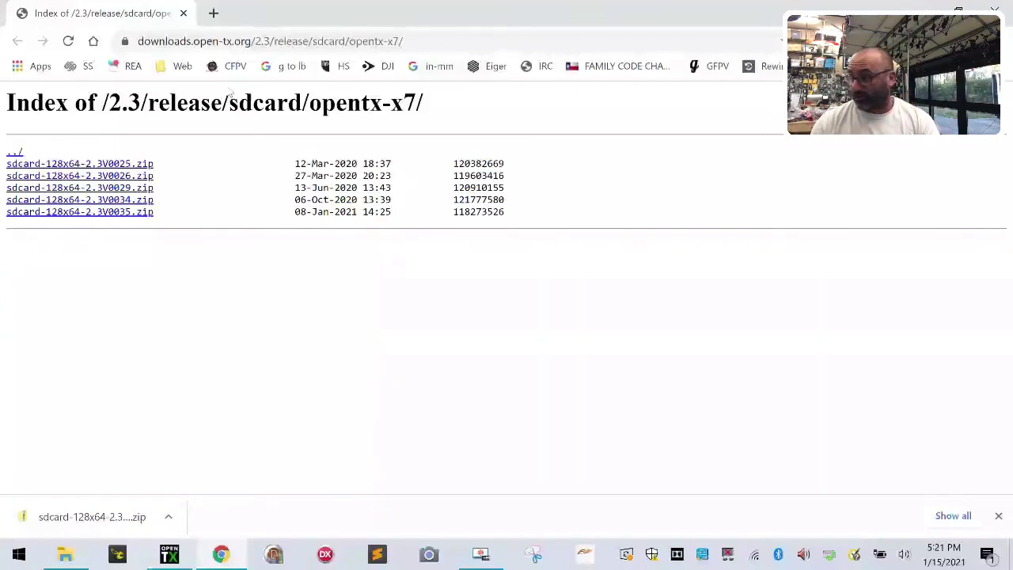
click(169, 517)
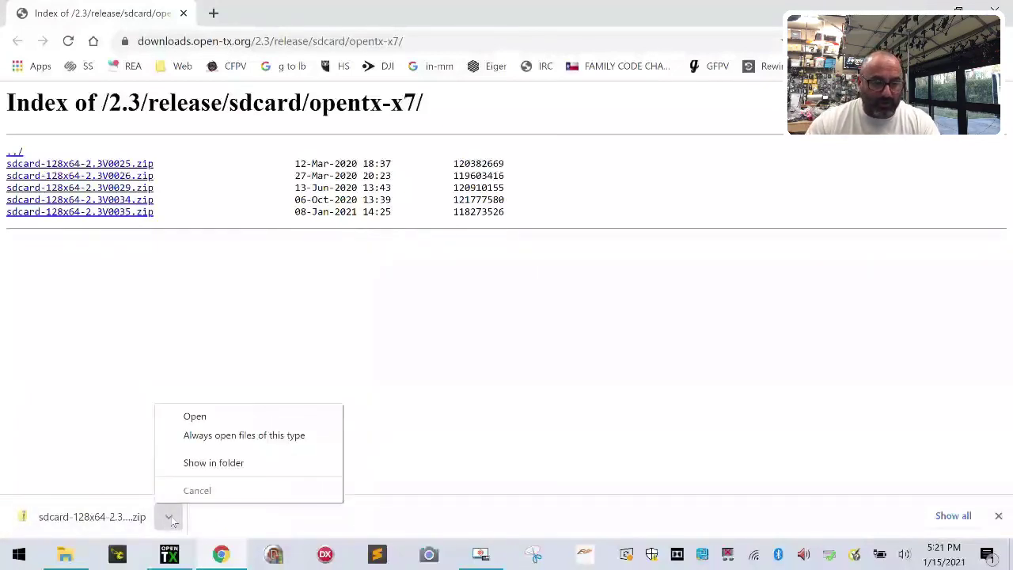
Step: Show the downloaded sdcard-128x64-2.3V0035.zip in the Downloads folder and copy it
click(235, 471)
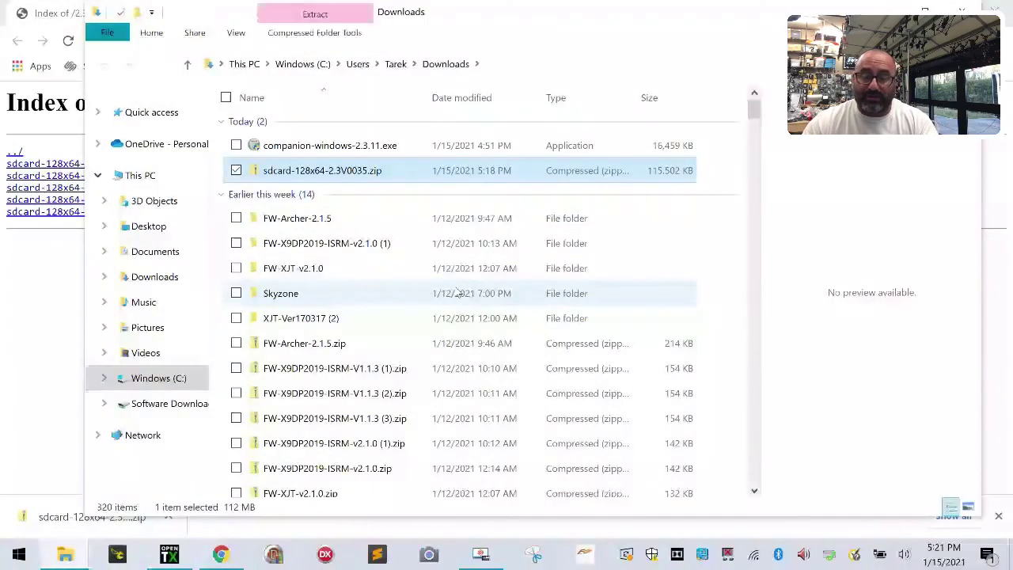
right_click(382, 169)
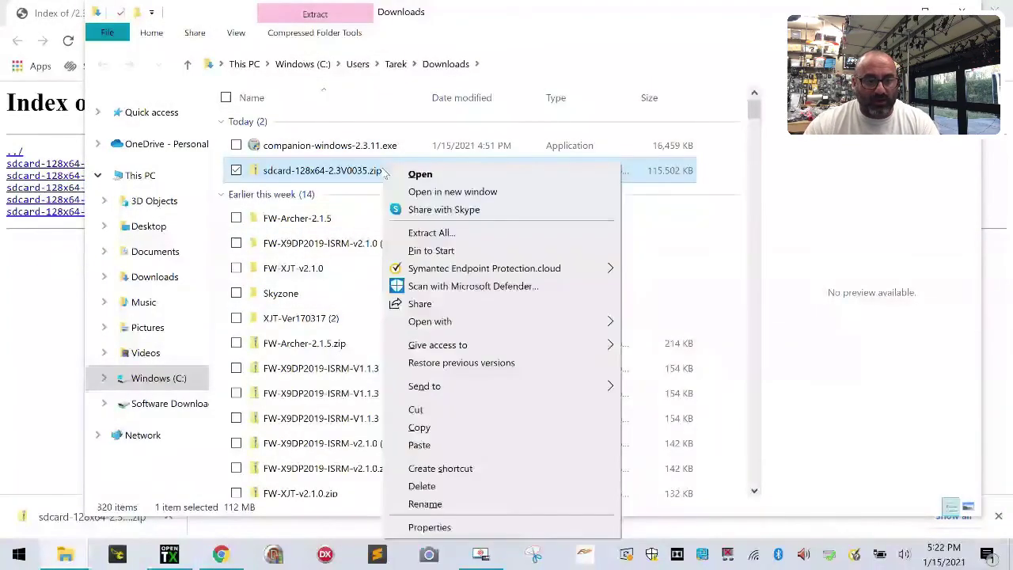
click(459, 428)
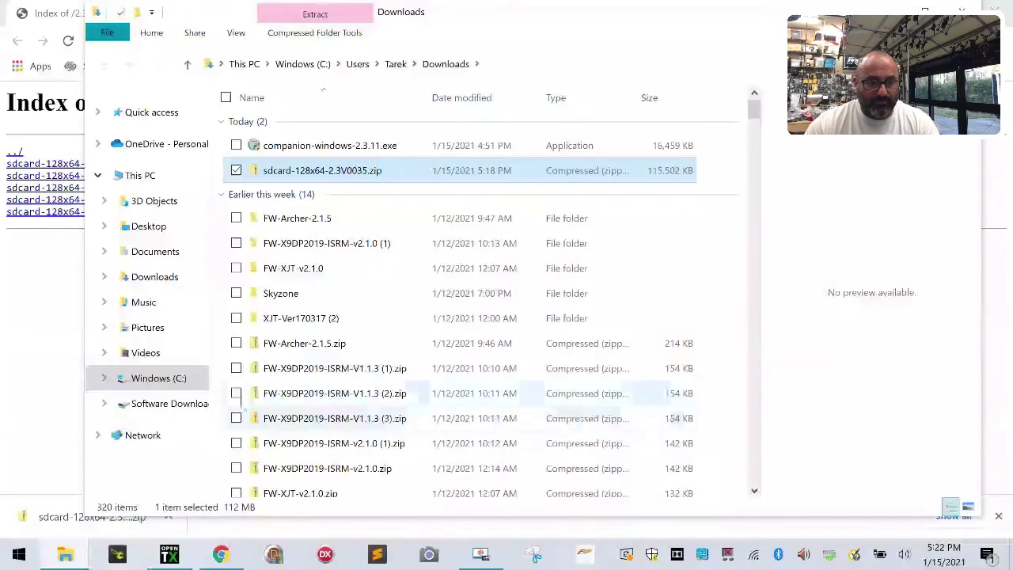
Step: Close the Downloads window and dismiss the Downloads dialog in OpenTX Companion
click(994, 11)
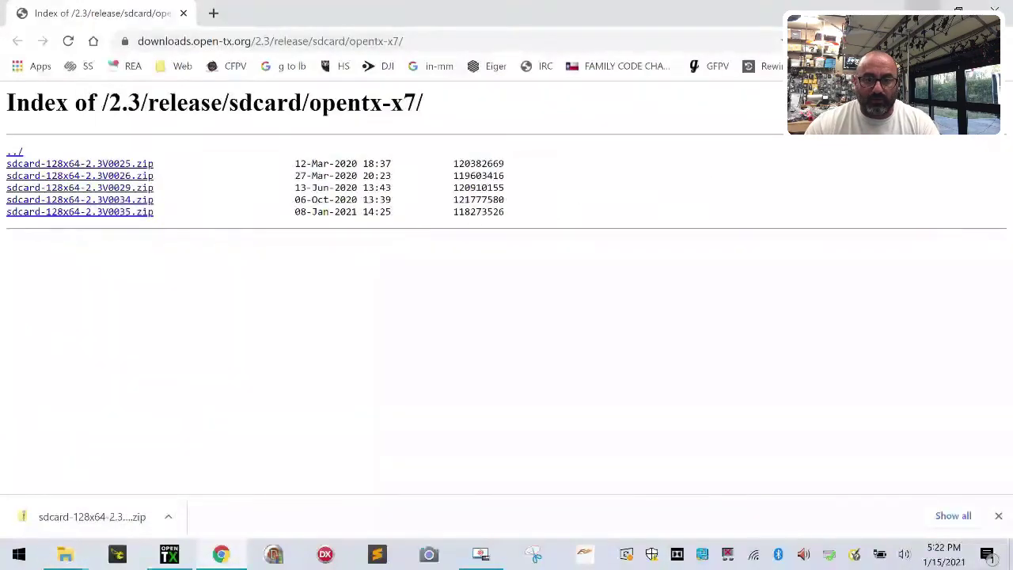
key(alt+Tab)
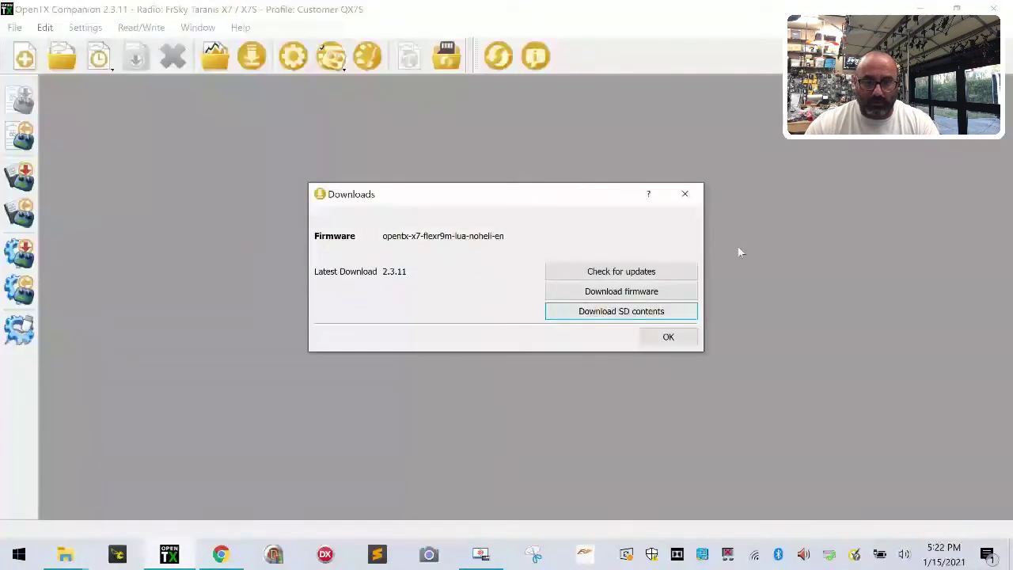
click(667, 336)
Step: Close Companion, open Transmitter > Customer QX7S, and paste the SD card zip there
click(994, 10)
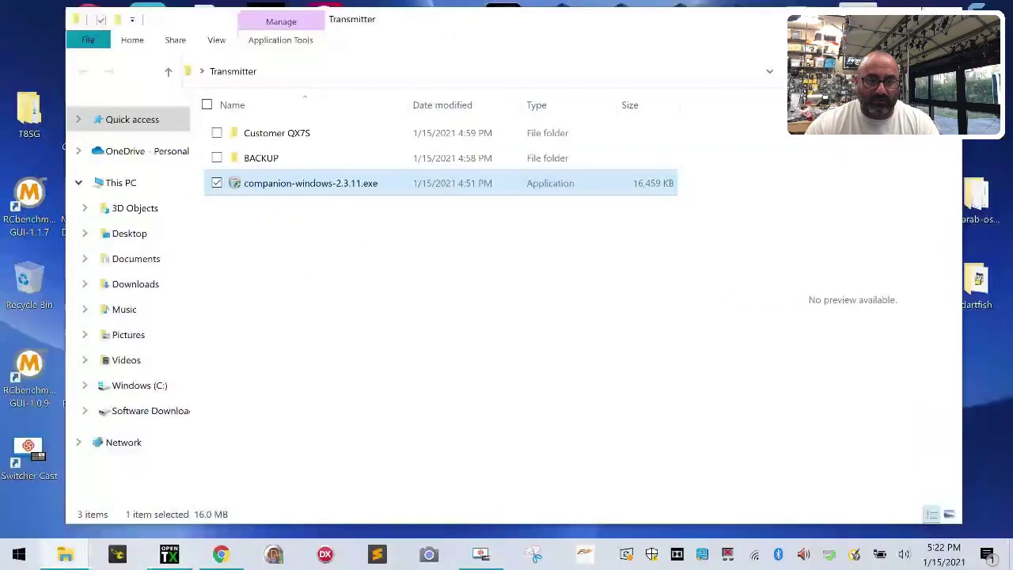
click(943, 10)
click(502, 203)
double_click(502, 202)
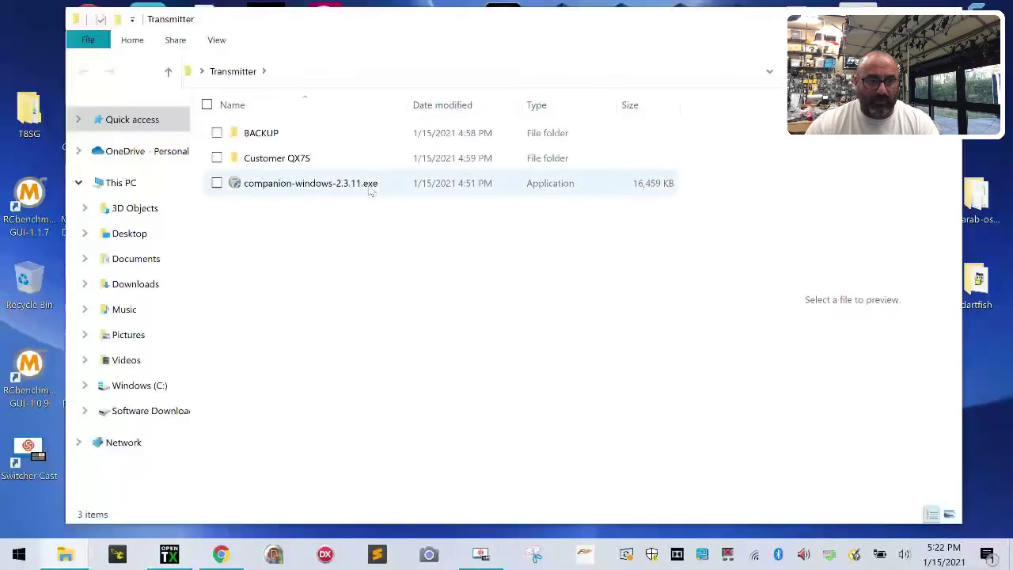
double_click(301, 168)
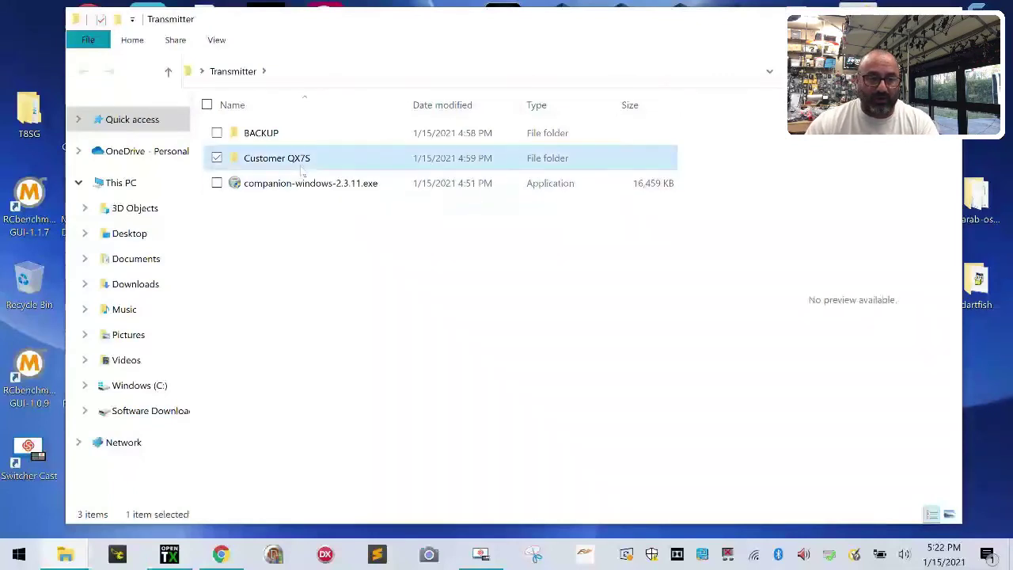
right_click(290, 215)
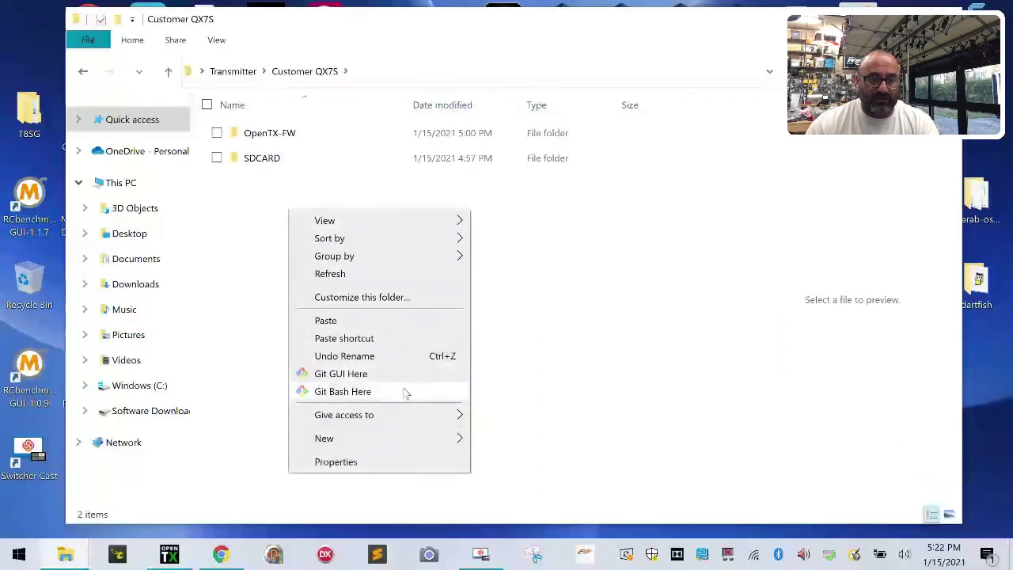
click(385, 320)
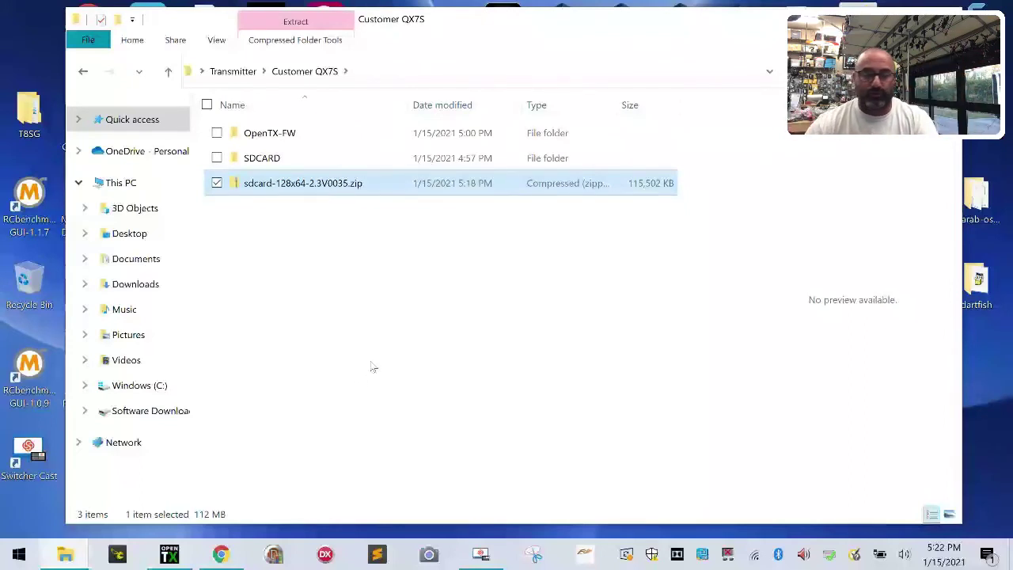
Step: Start Extract All on the pasted sdcard-128x64-2.3V0035.zip
click(348, 238)
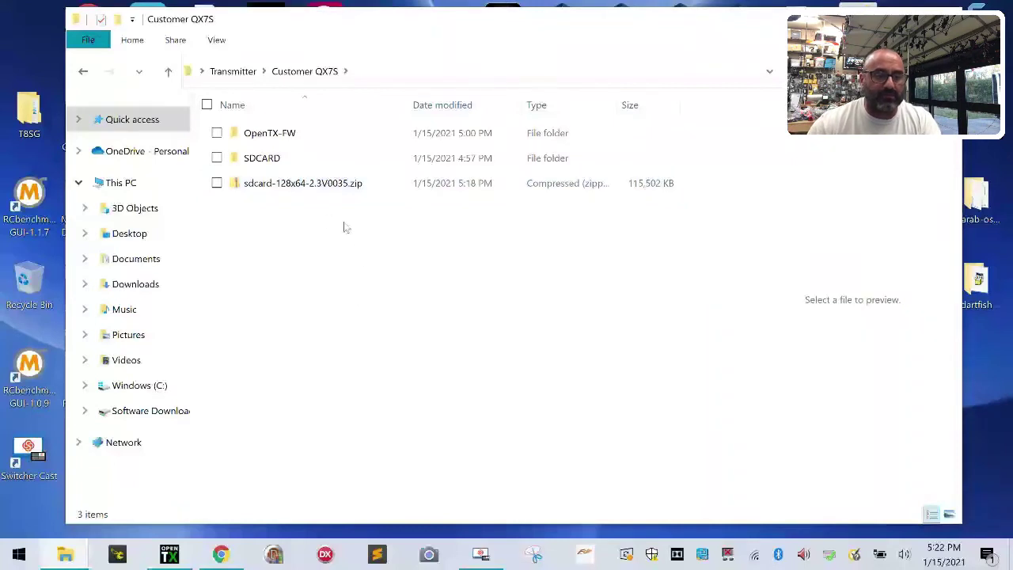
click(301, 185)
right_click(300, 184)
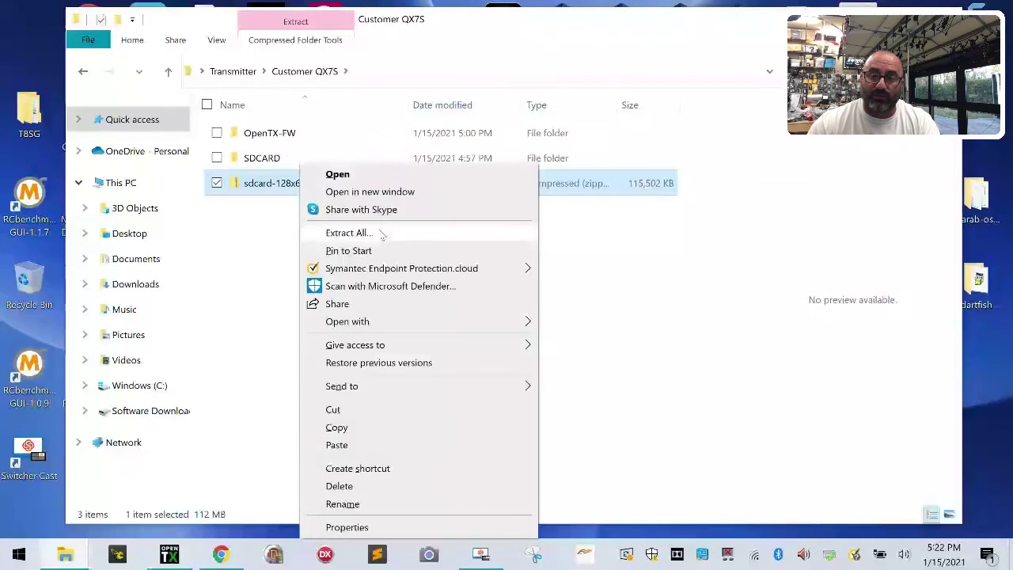
click(348, 232)
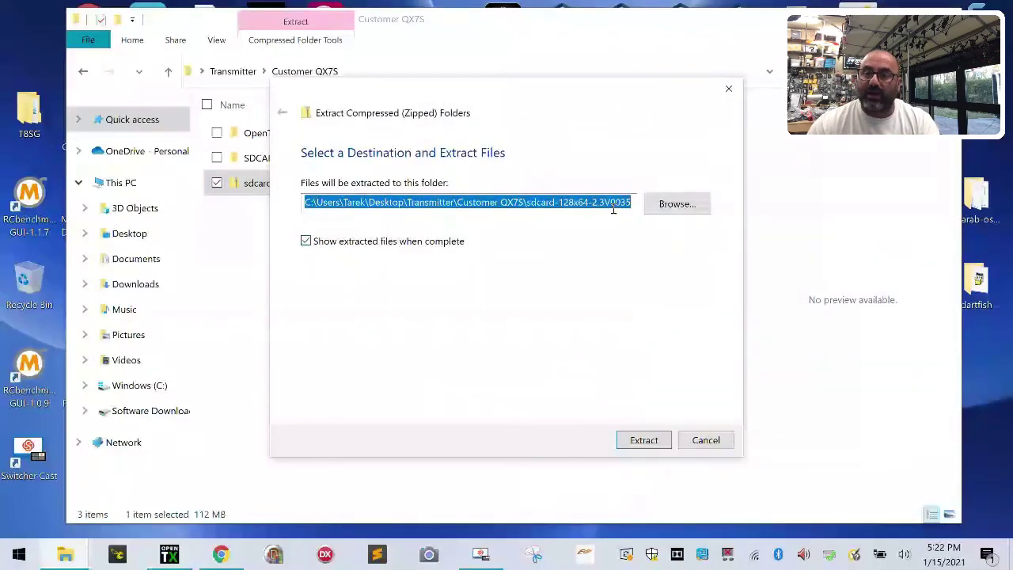
Step: Extract the zip into the proposed sdcard-128x64-2.3V0035 folder inside Customer QX7S
click(641, 440)
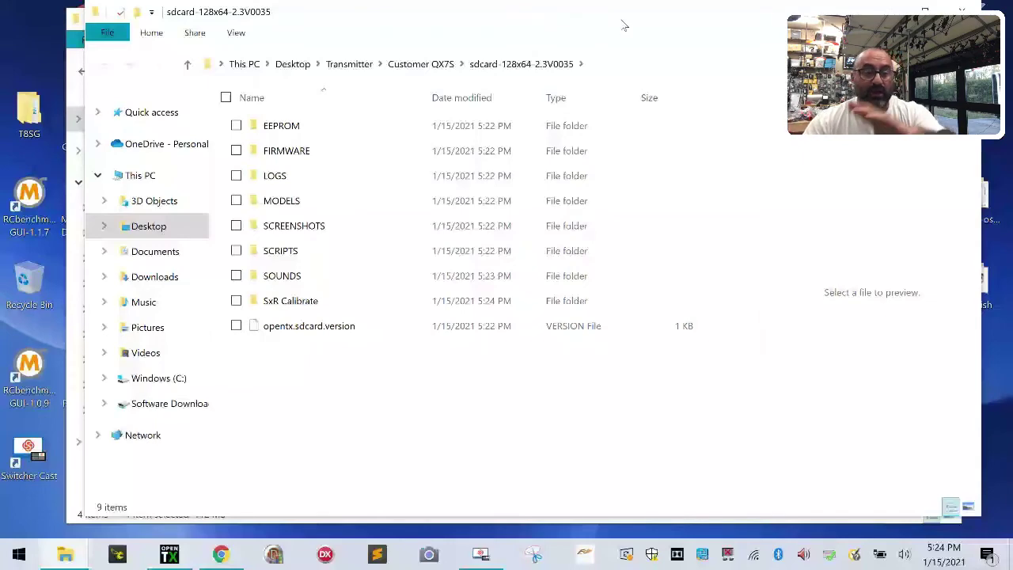
Step: Rearrange the two Explorer windows and open SOUNDS in the extracted sdcard-128x64-2.3V0035 folder
drag(637, 19, 650, 37)
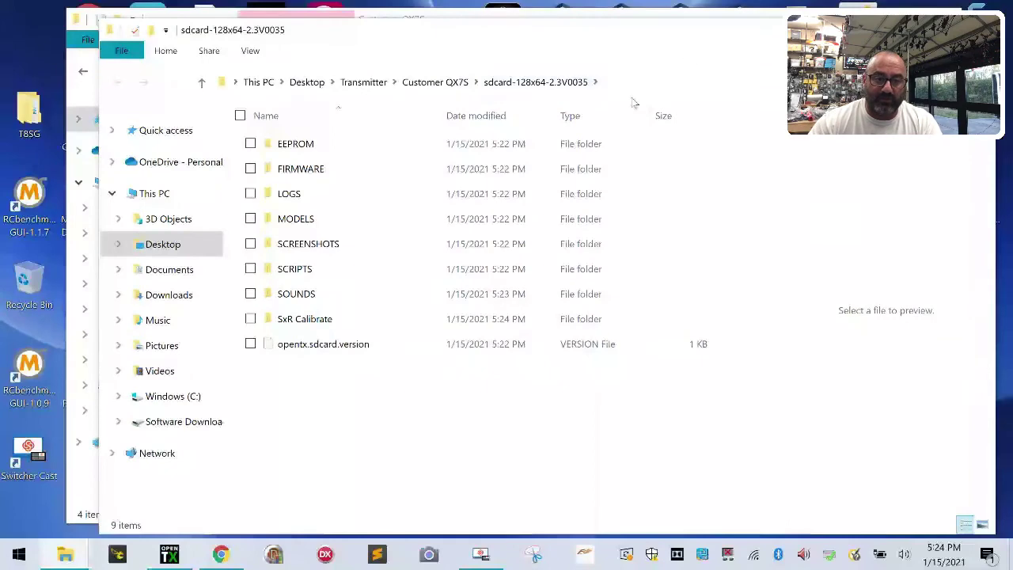
drag(568, 45, 970, 85)
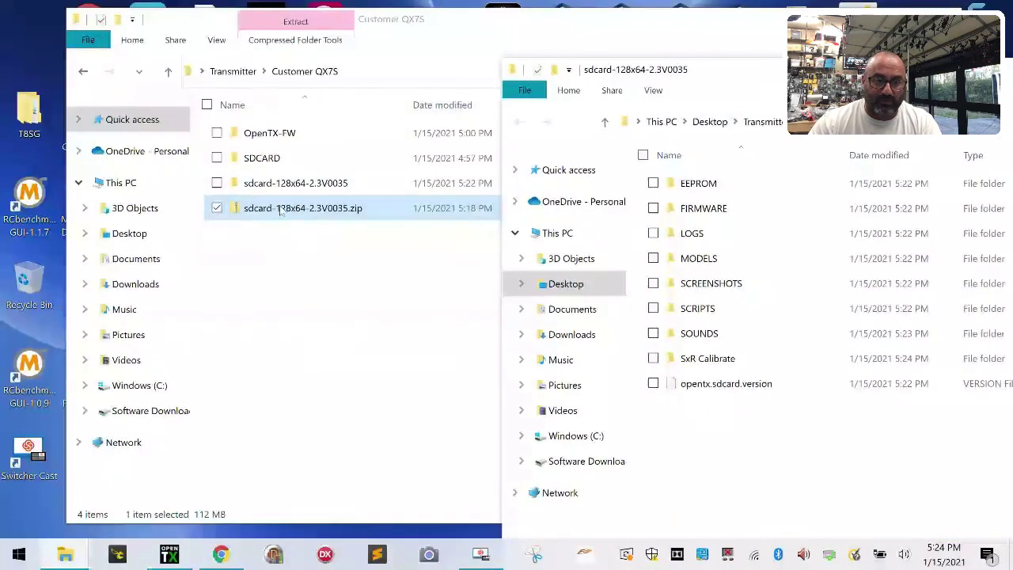
click(746, 73)
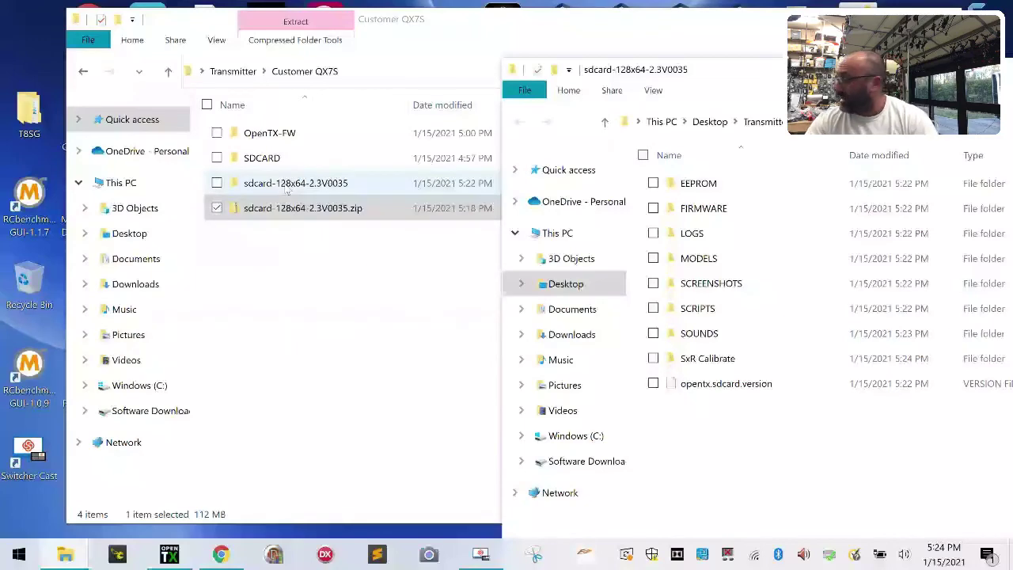
drag(745, 79, 356, 46)
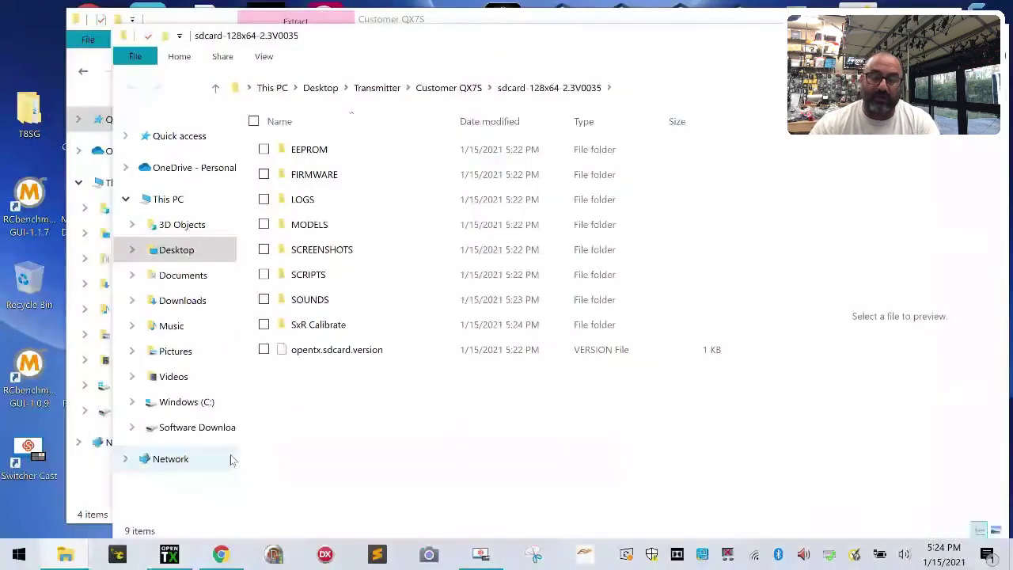
double_click(310, 299)
Step: Delete the es, fr, it, pt and ru sound folders
drag(463, 428, 278, 226)
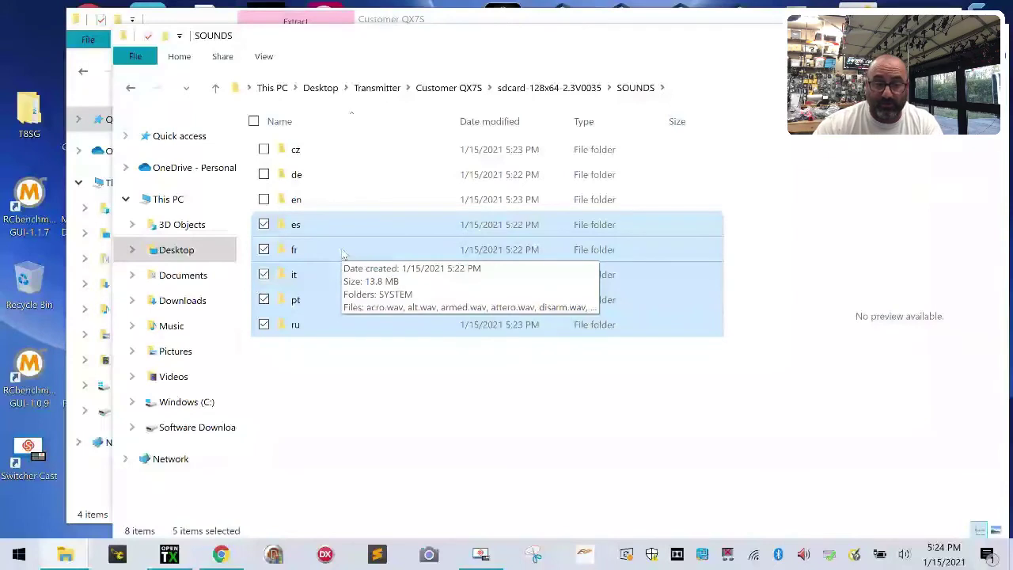
right_click(339, 251)
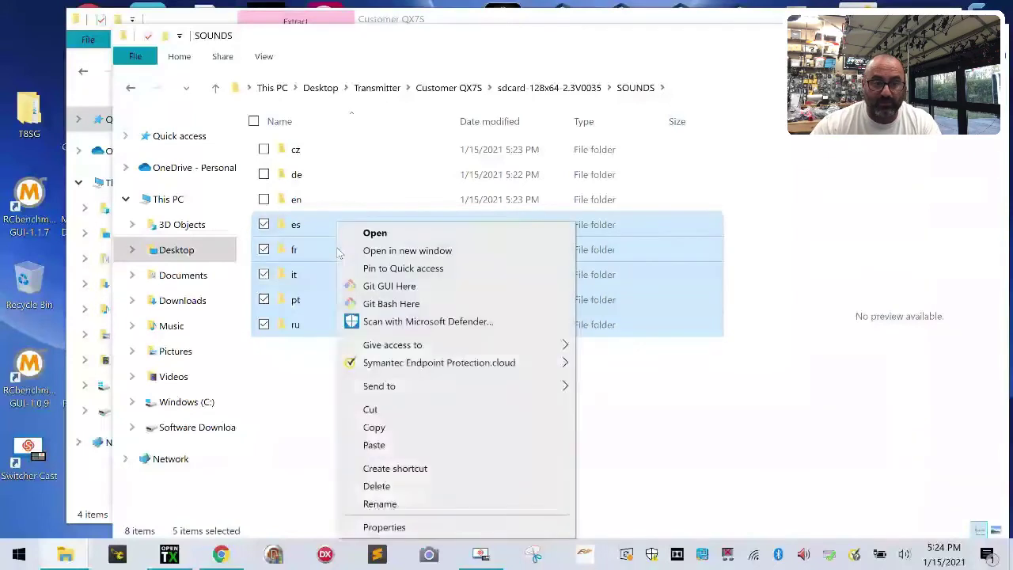
click(430, 486)
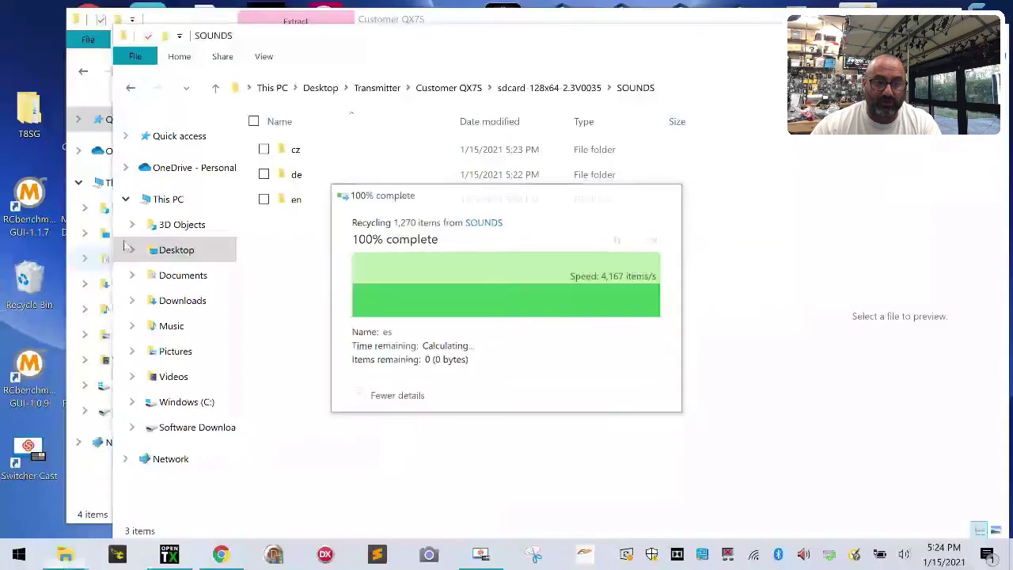
Step: Delete the de and cz sound folders, leaving only en
click(621, 177)
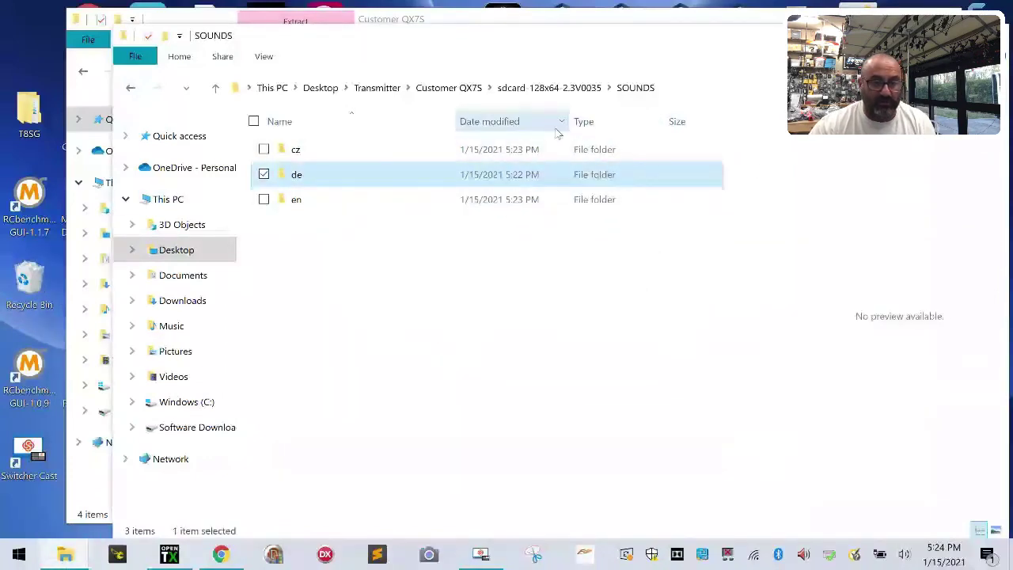
click(530, 147)
click(527, 175)
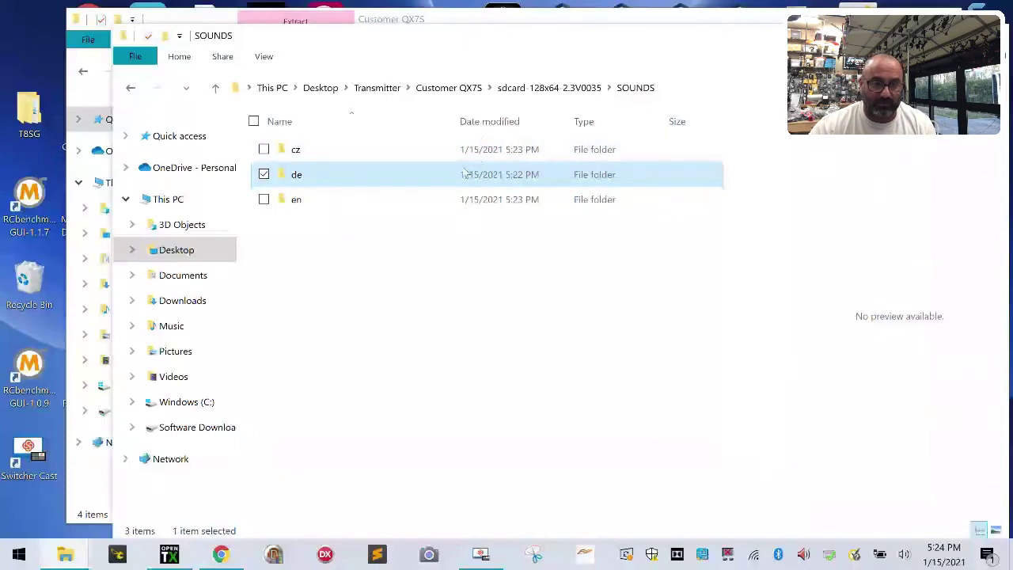
right_click(348, 182)
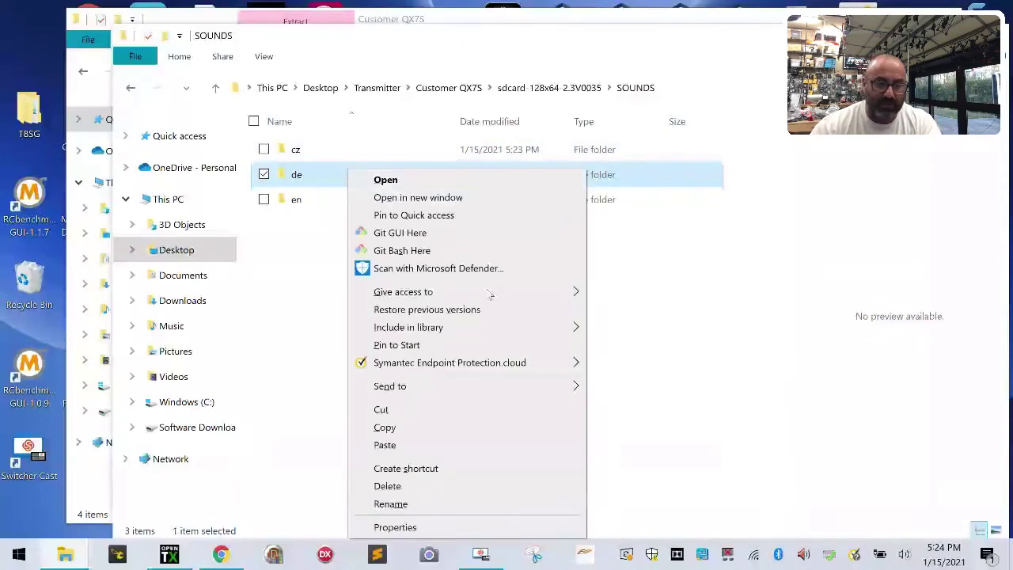
click(467, 485)
right_click(361, 153)
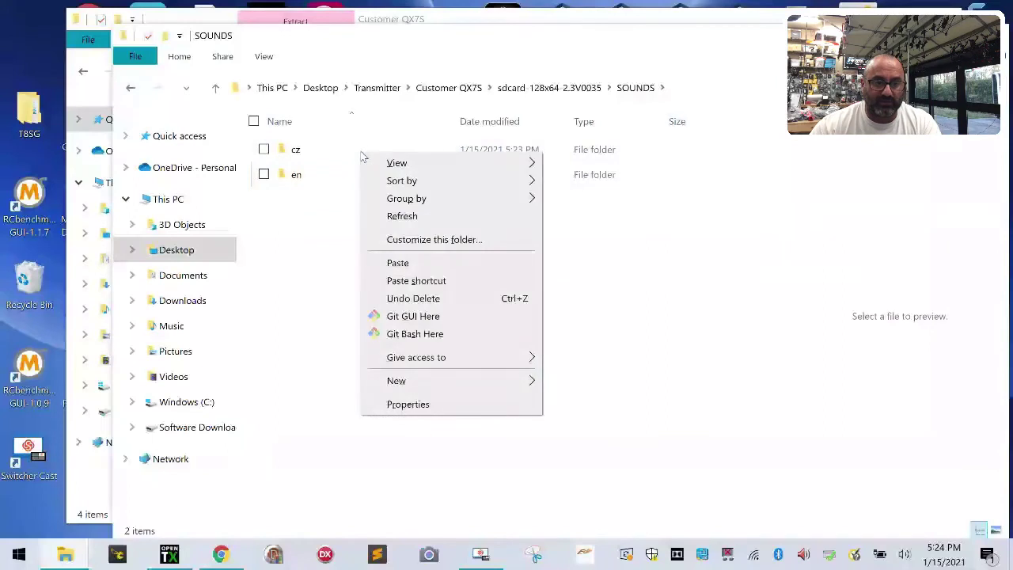
click(286, 149)
right_click(356, 154)
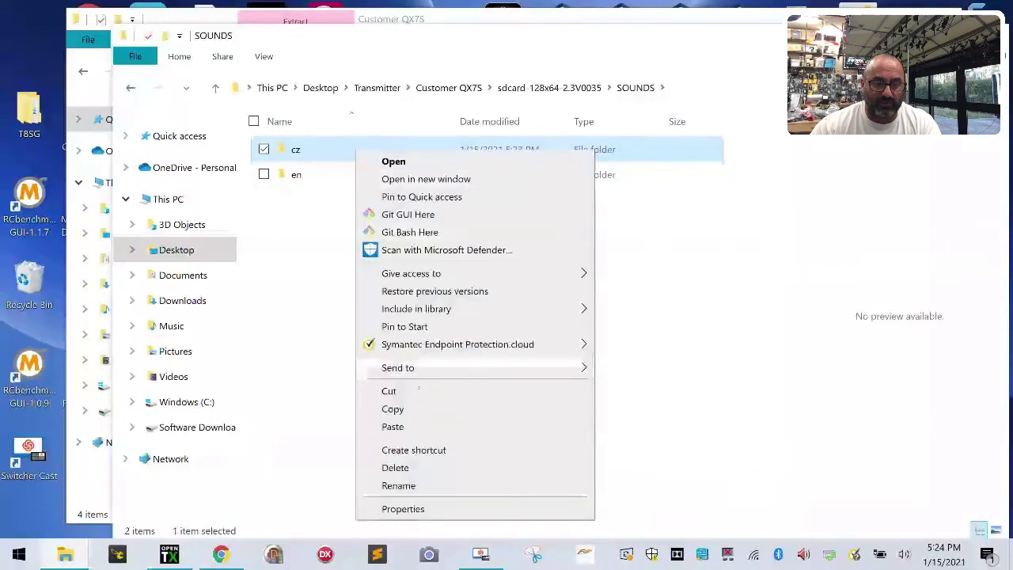
click(410, 467)
Step: Permanently empty the Recycle Bin
right_click(31, 282)
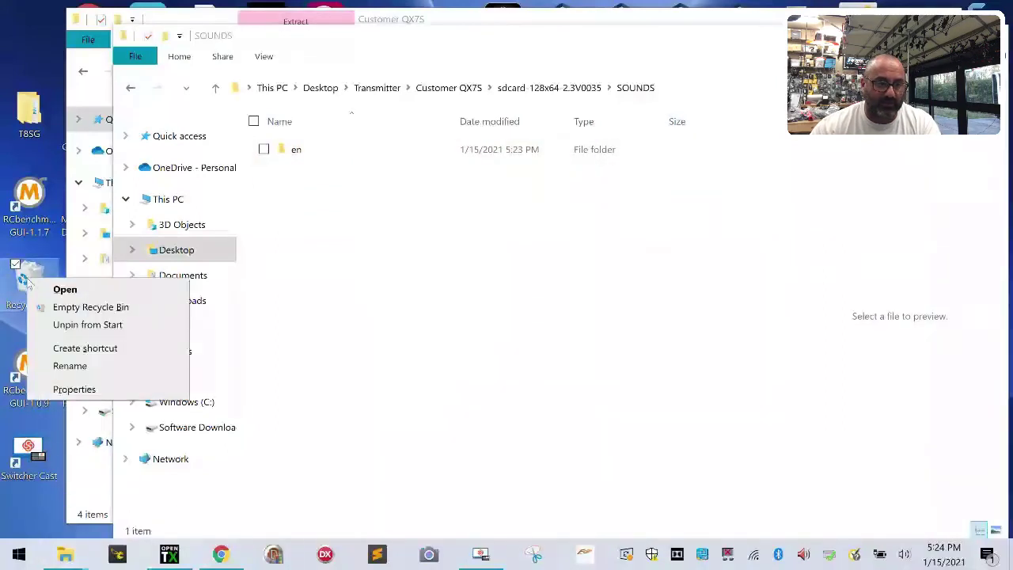
click(87, 307)
click(576, 294)
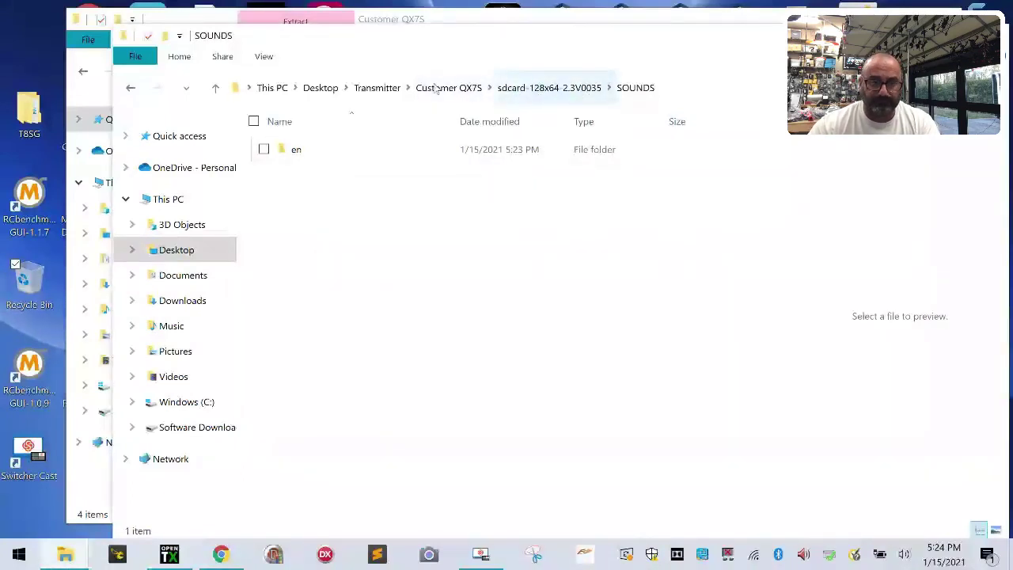
Step: Go back up to Customer QX7S and open its empty SDCARD folder
click(578, 91)
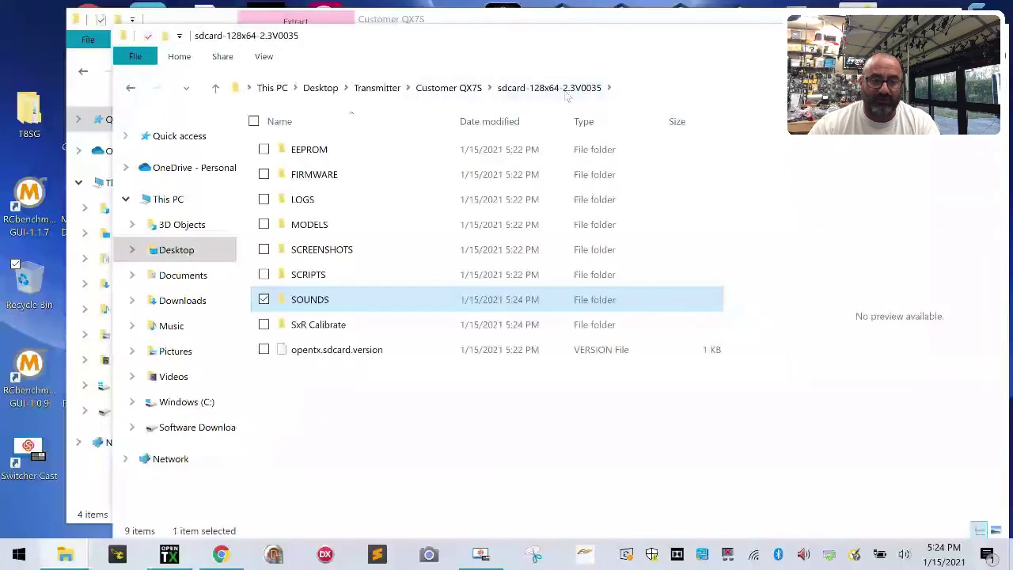
click(456, 89)
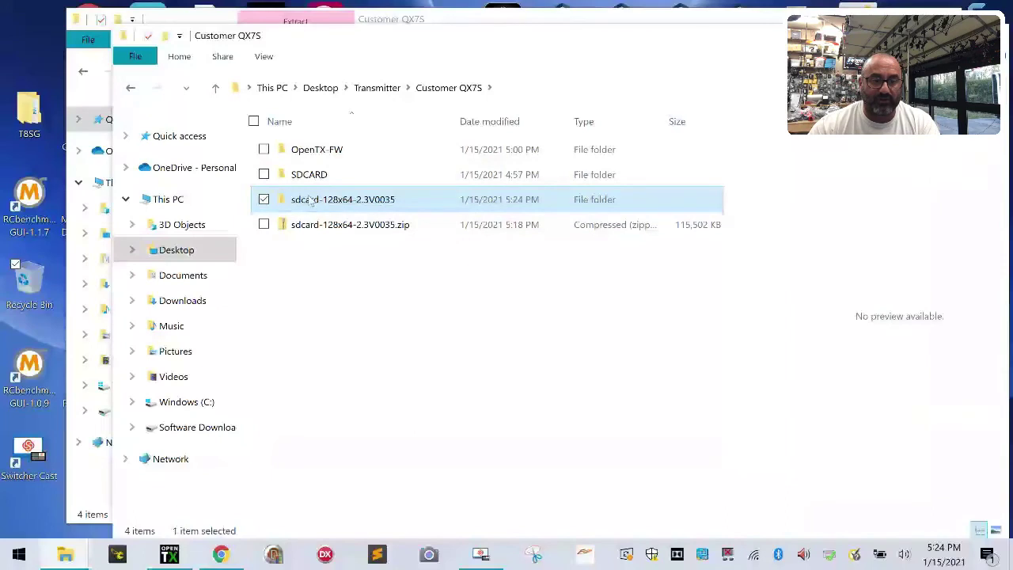
click(312, 249)
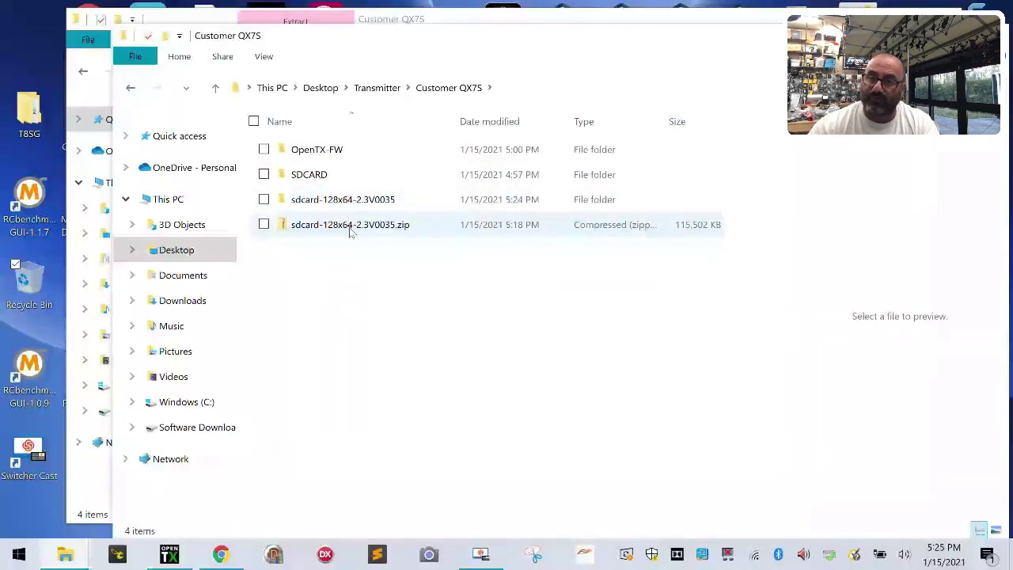
double_click(315, 174)
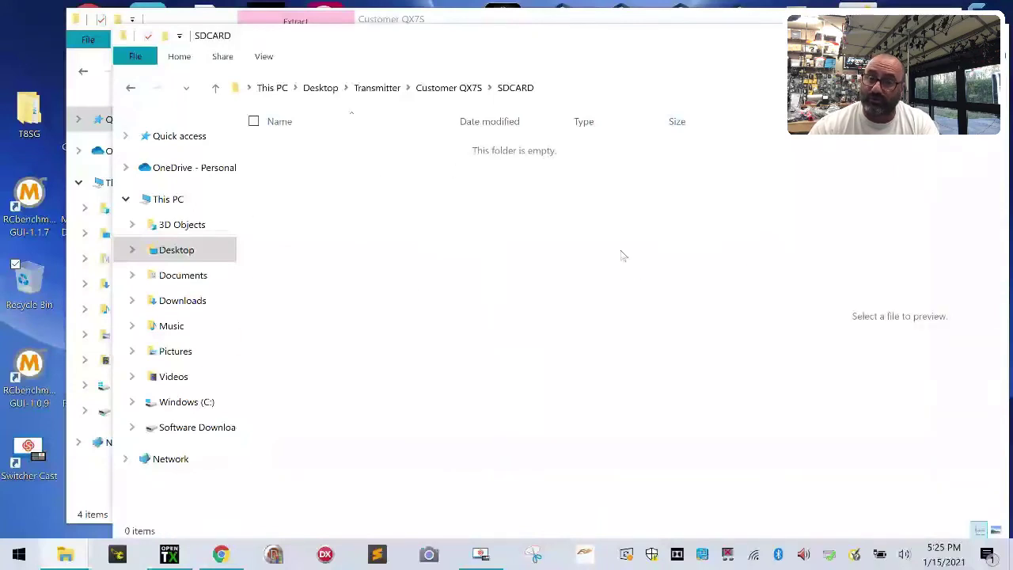